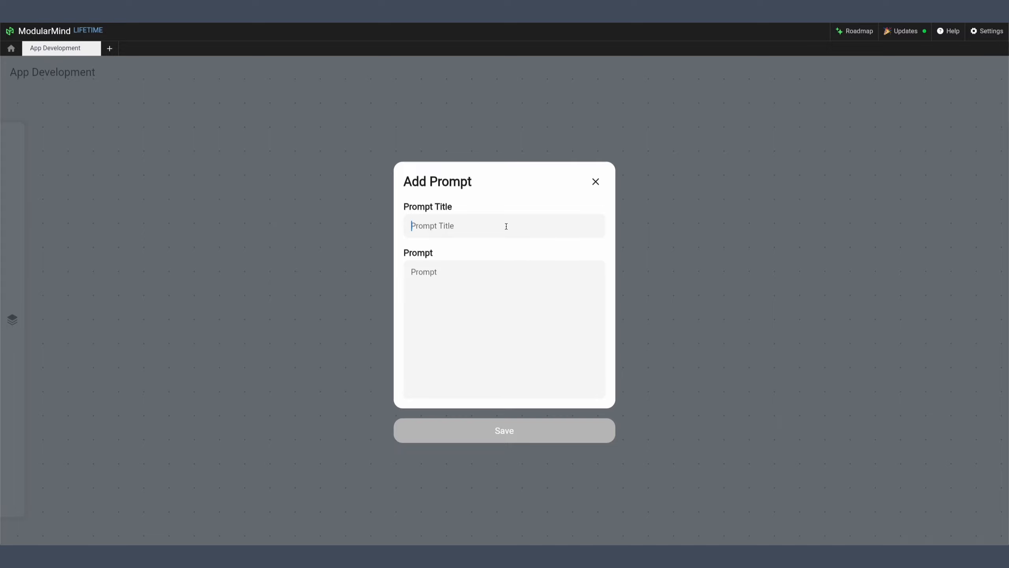
Step: Add a prompt titled "Tennis Platform" with the text "I will develop an app for tennis players. Write ideas for the platform."
text(Tennis PlatformI will de)
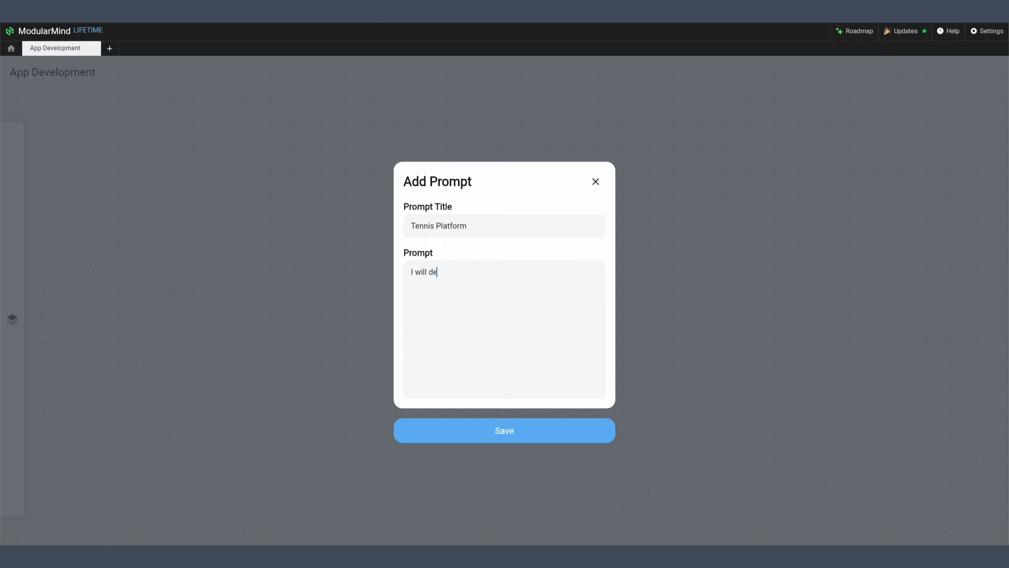
text(velop an app for tennis players. Write ideas for the platform.)
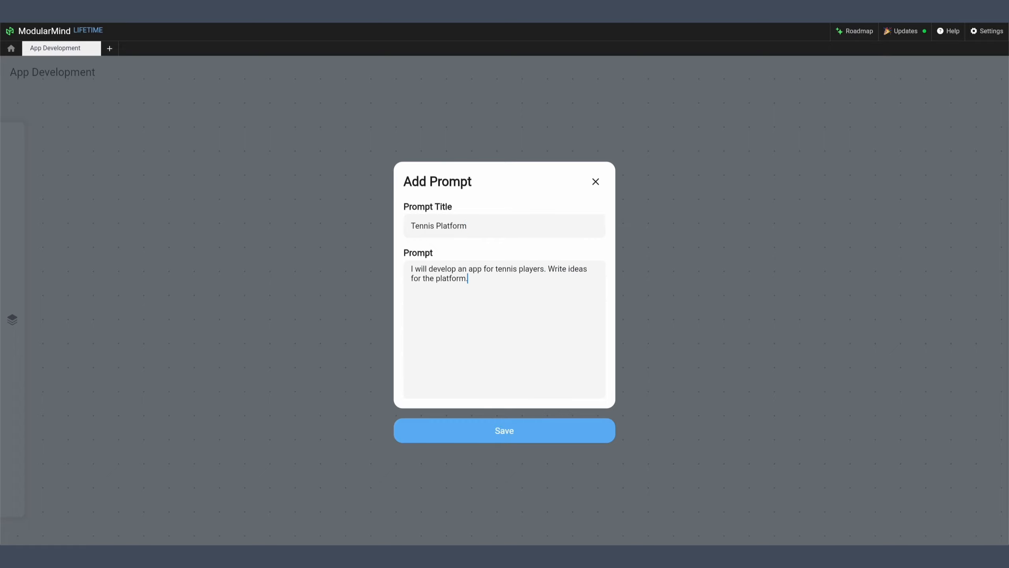
click(572, 430)
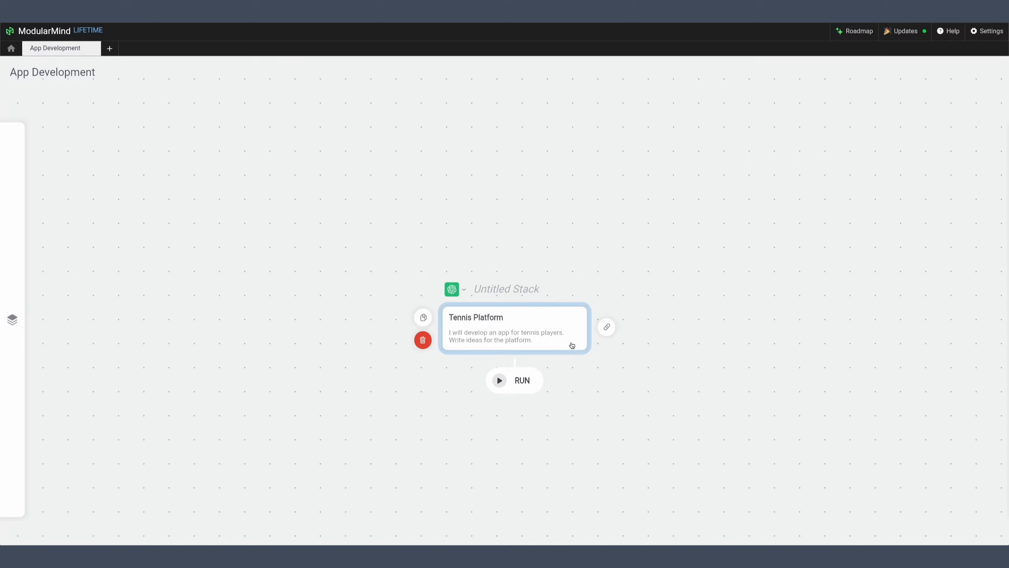
Step: Add the prompt "Also generate keywords for the app." to the Tennis Platform stack
click(545, 334)
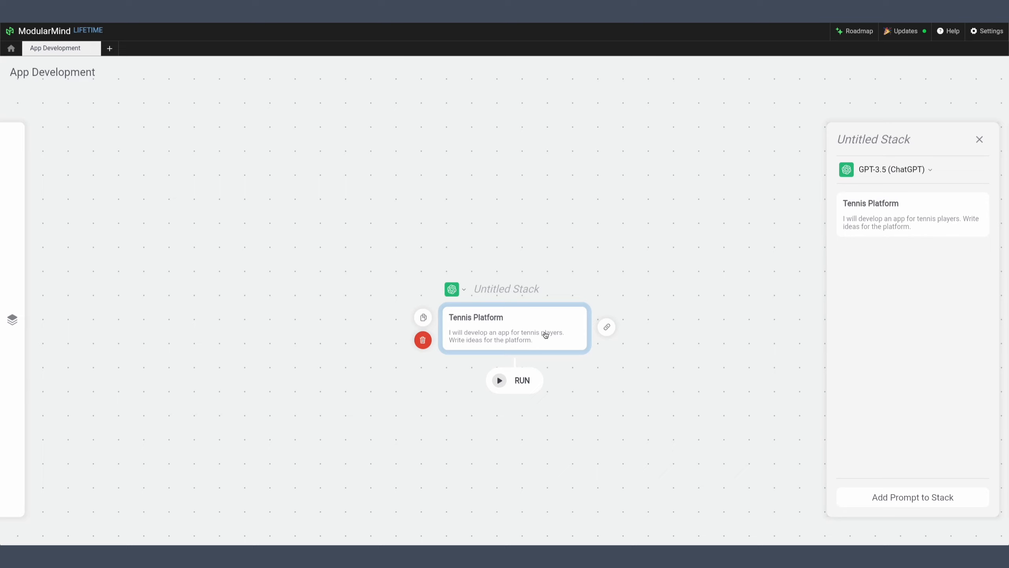
click(927, 220)
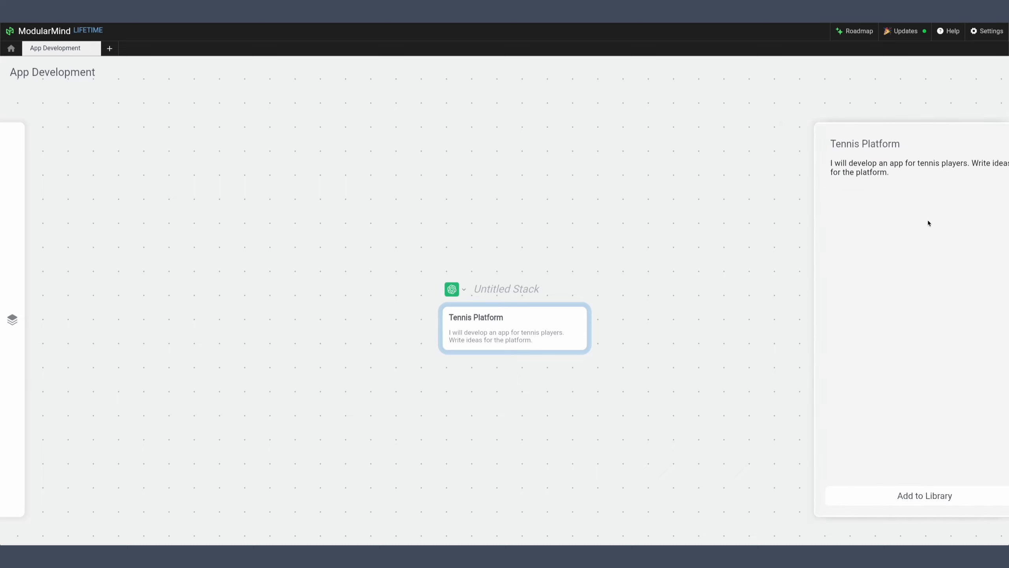
click(983, 143)
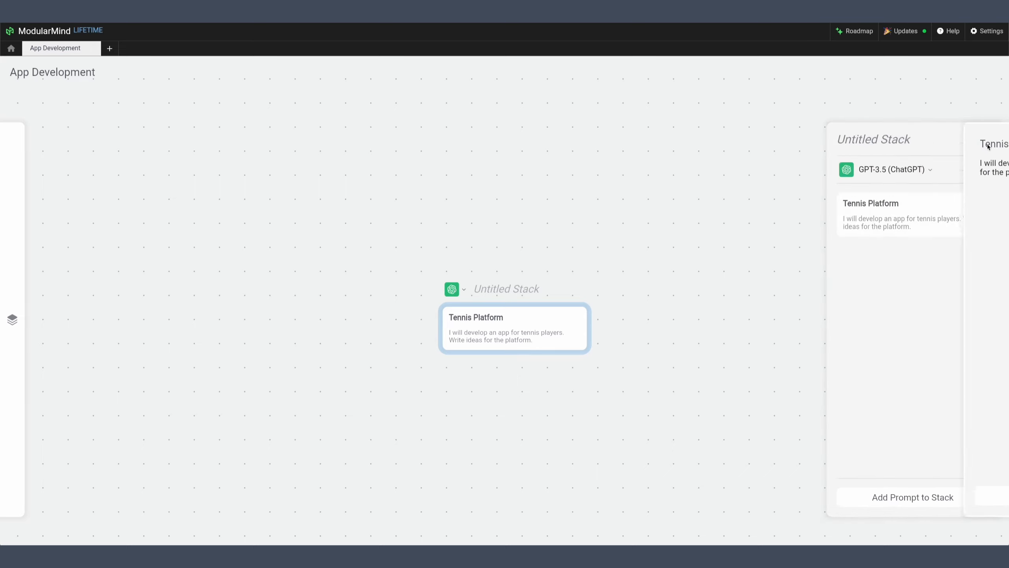
click(920, 497)
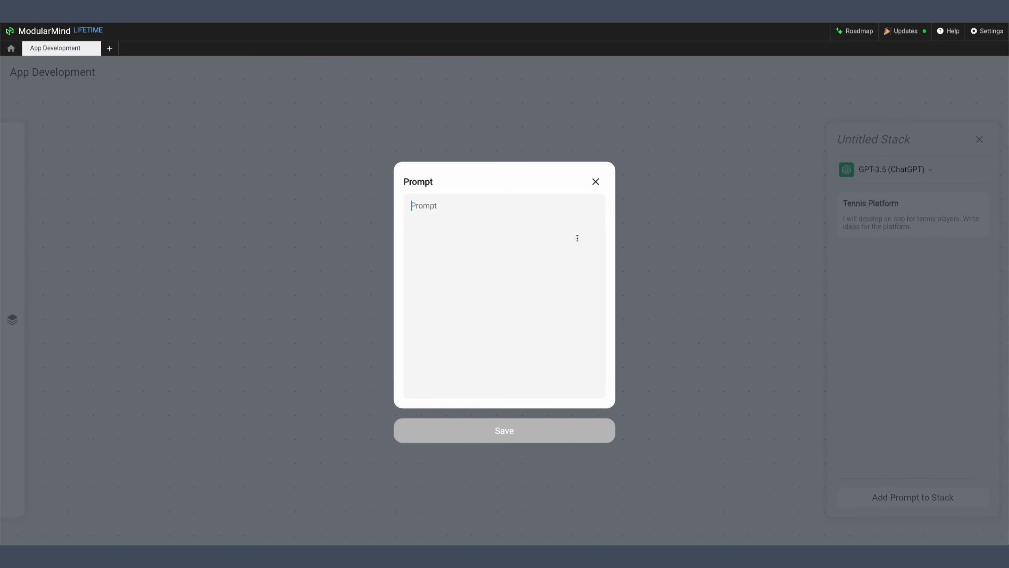
text(Also generate keywords for the app.)
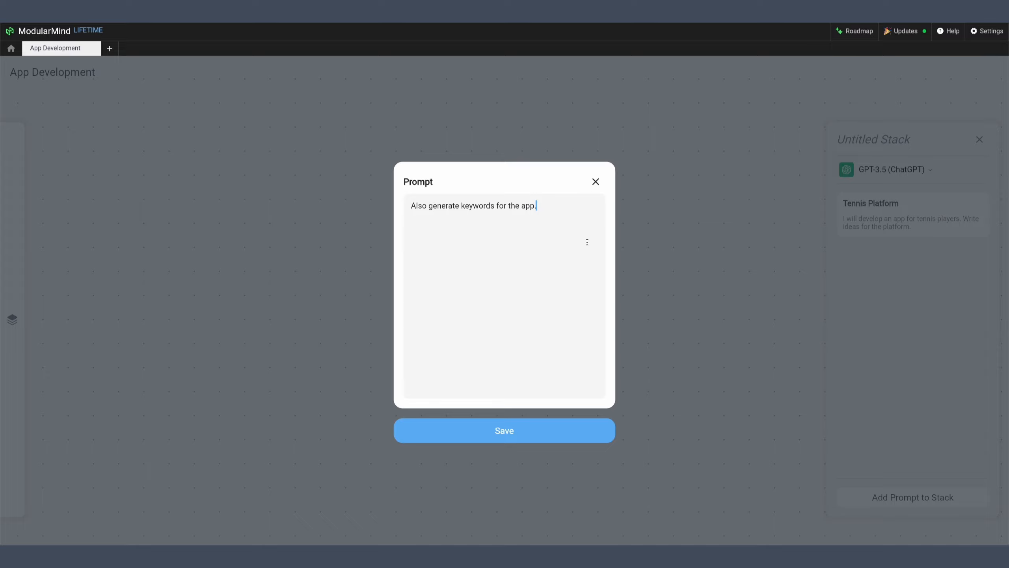
click(597, 432)
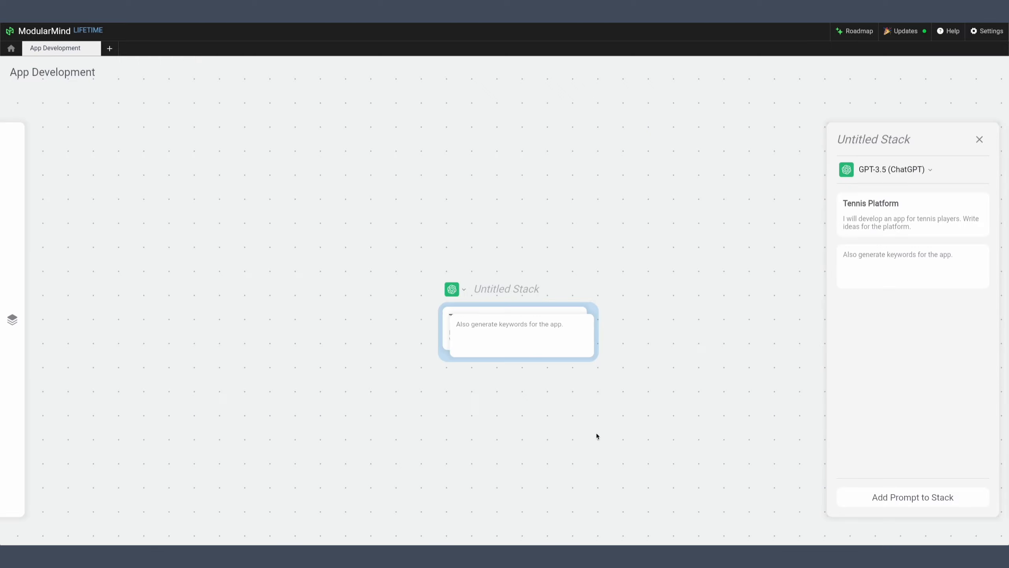
Step: Add the prompt "Write a detailed description for the app." to the stack and place it before the keywords prompt
click(961, 495)
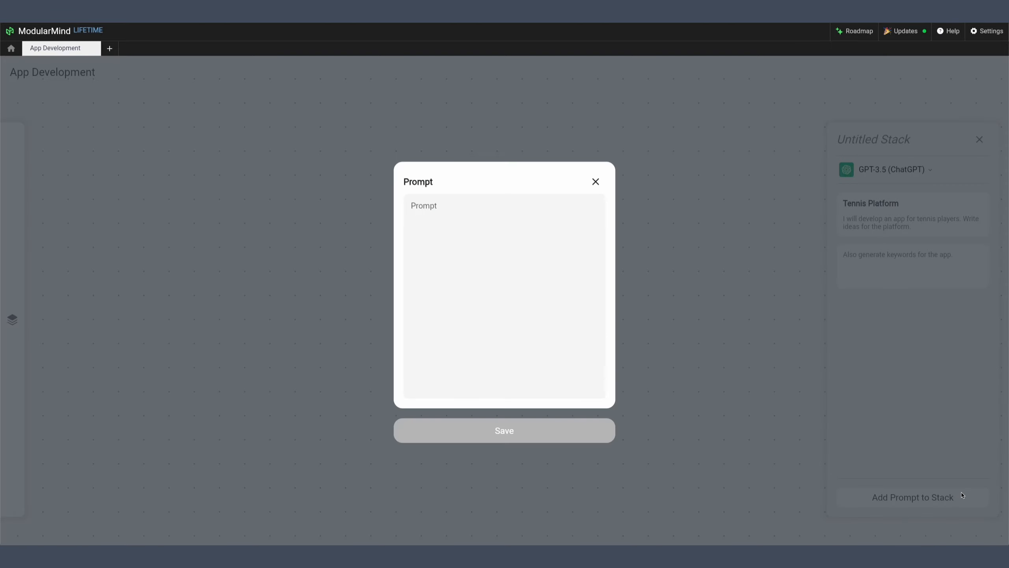
click(567, 263)
text(Write a deta)
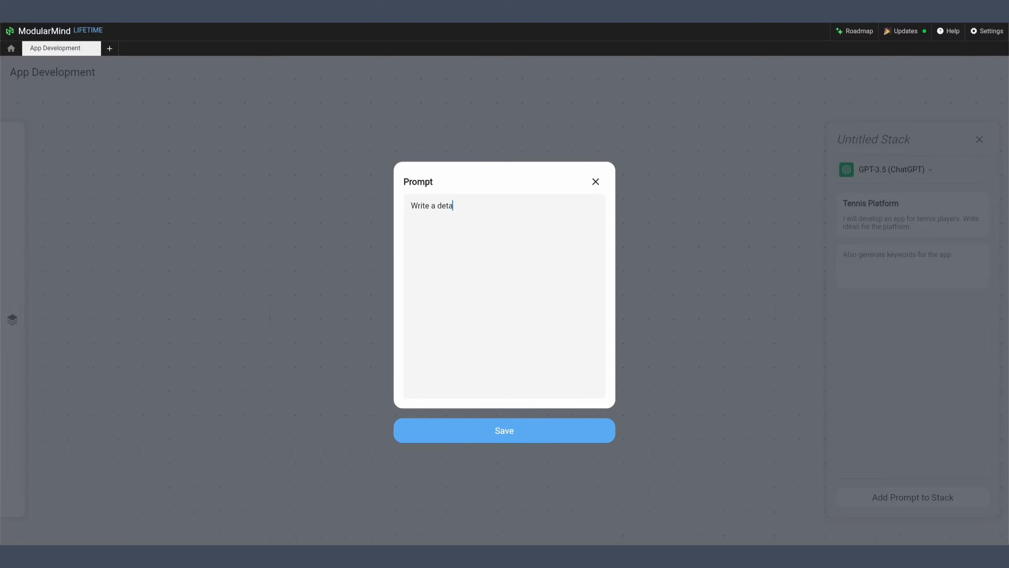
text(iled description for the app.)
click(581, 429)
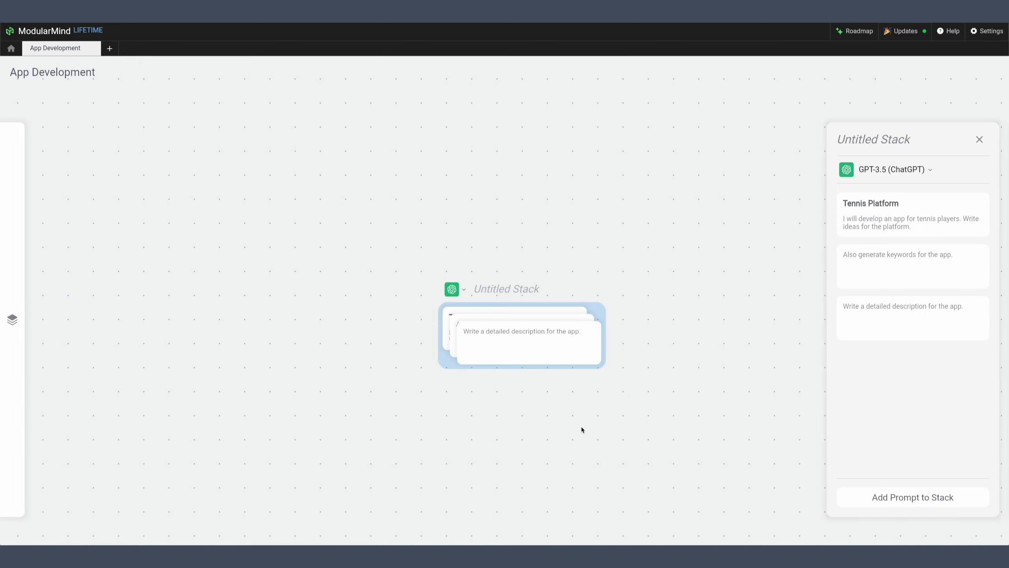
drag(897, 332, 915, 285)
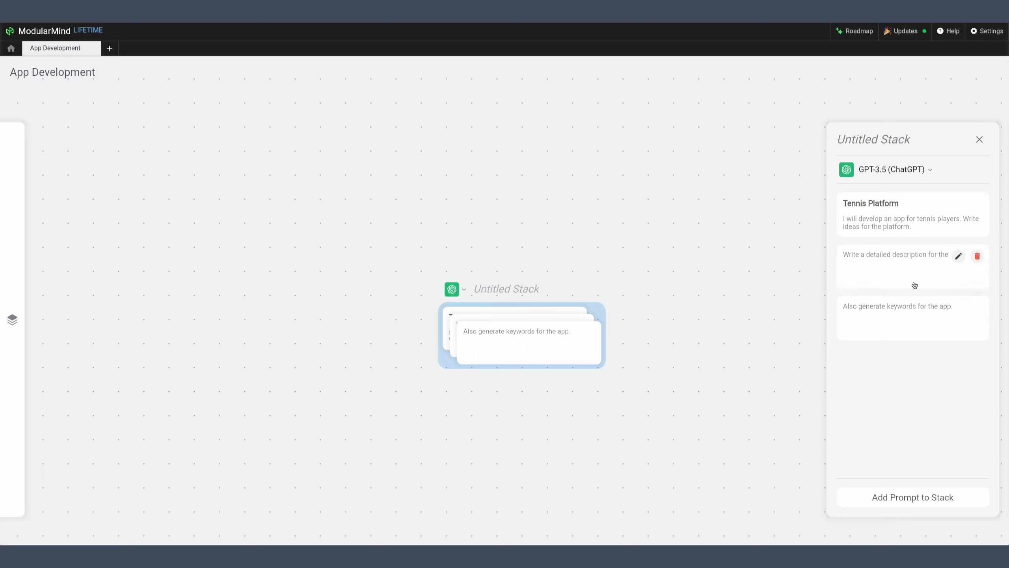
Step: Save the stack's keywords prompt to the library as "Keyword Generator", rewording its text to "Generate keywords for the app."
click(943, 327)
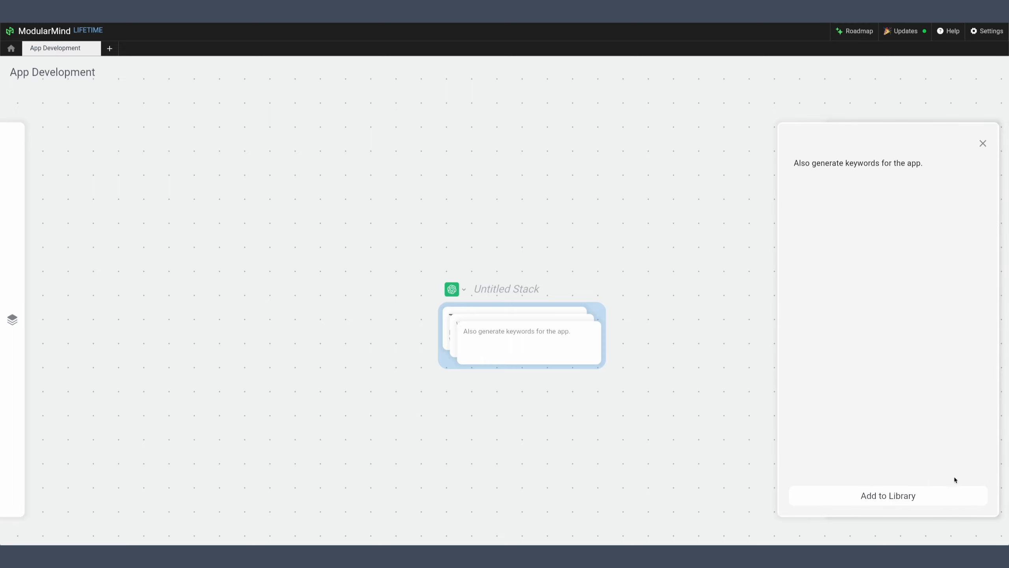
click(953, 493)
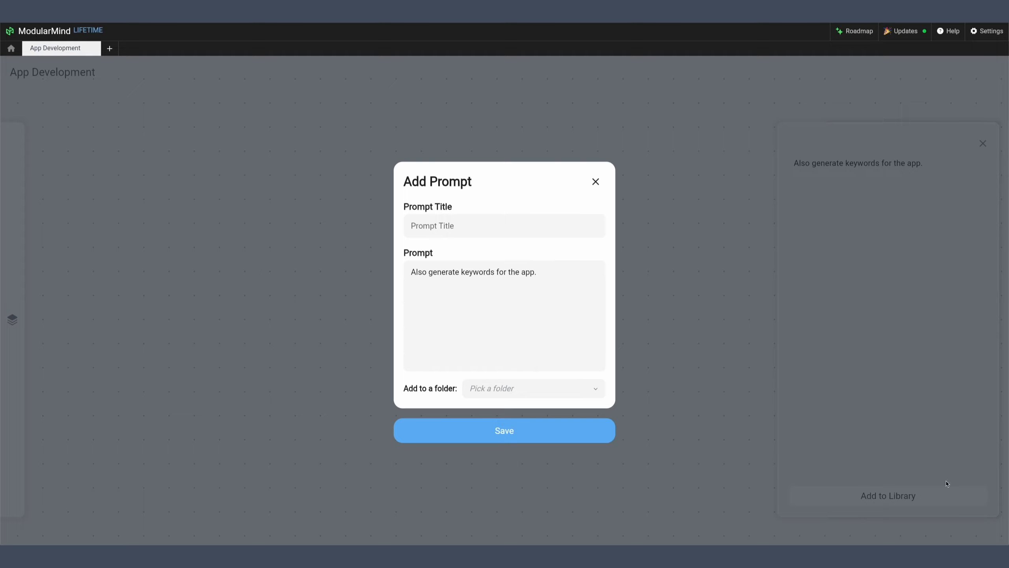
click(432, 272)
key(BackSpace)
key(BackSpace)
key(BackSpace)
key(BackSpace)
key(BackSpace)
key(BackSpace)
text(G)
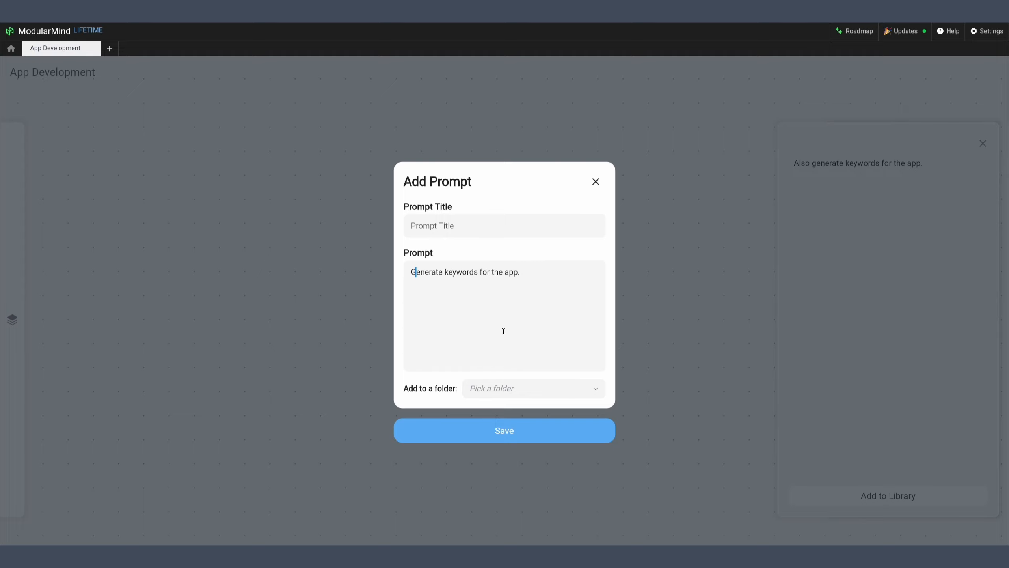
text(Keyword Generator)
click(577, 430)
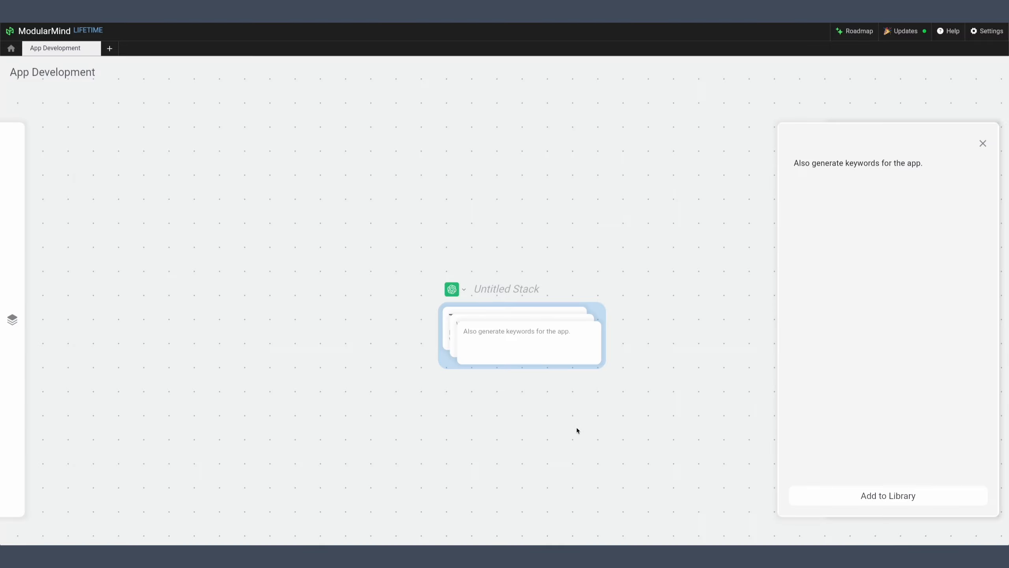
Step: Review the stack's generated TennisTracker response and save it to the library as "Tennis App Description & Keywords"
click(22, 259)
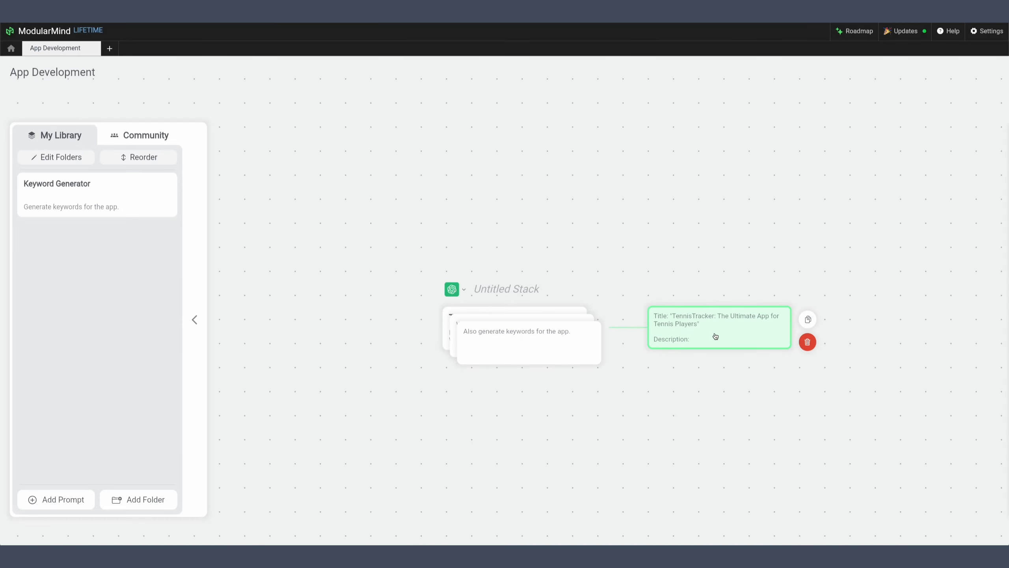
click(715, 336)
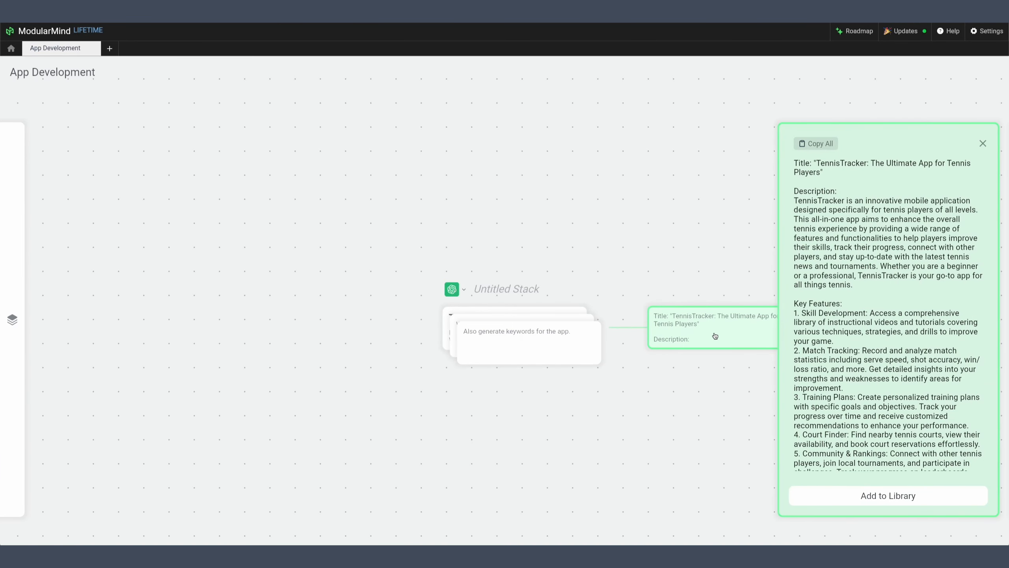
scroll(920, 301, down, 5)
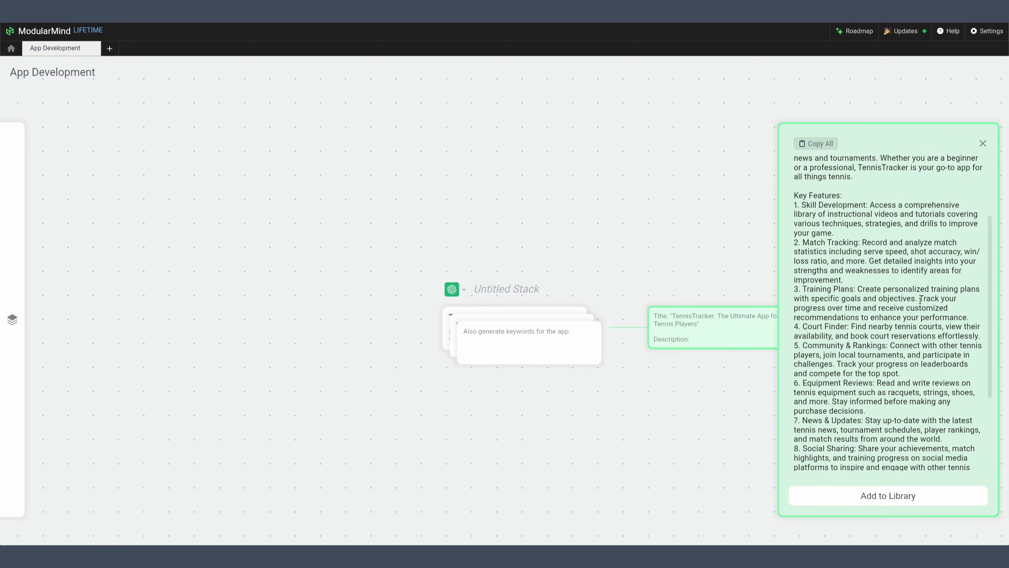
scroll(920, 301, down, 2)
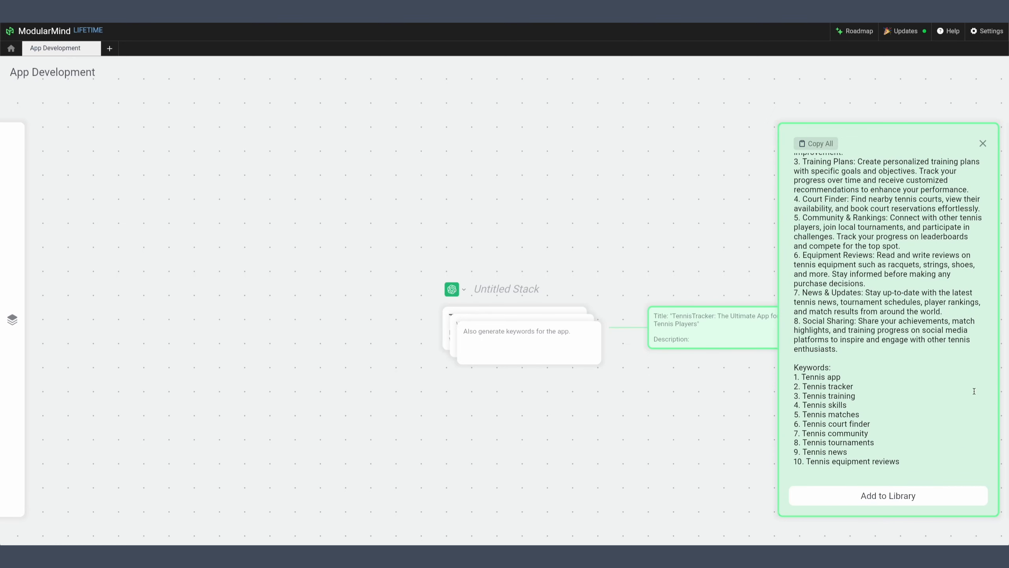
click(966, 492)
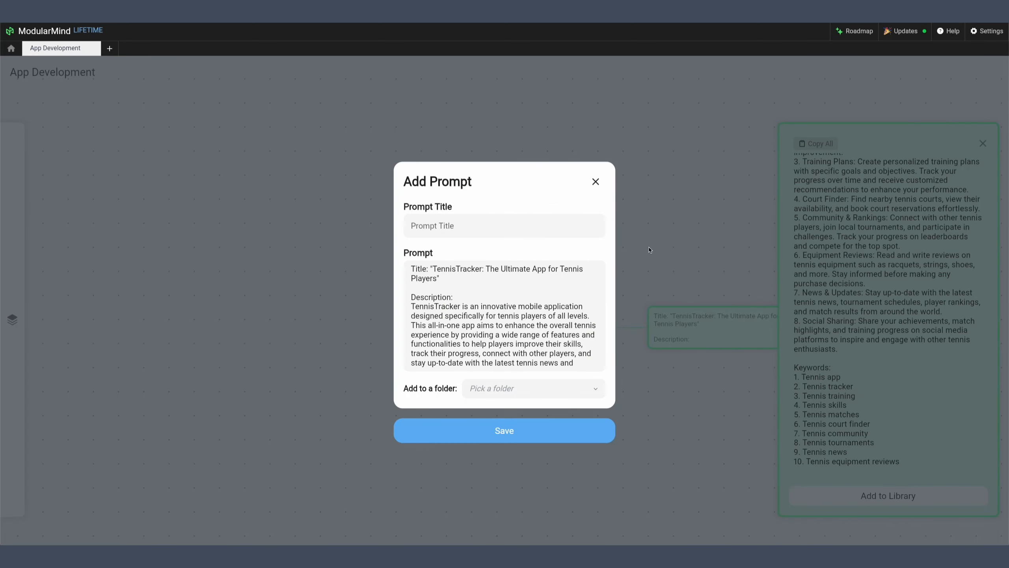
click(544, 232)
text(Tennis App Description & Keywords)
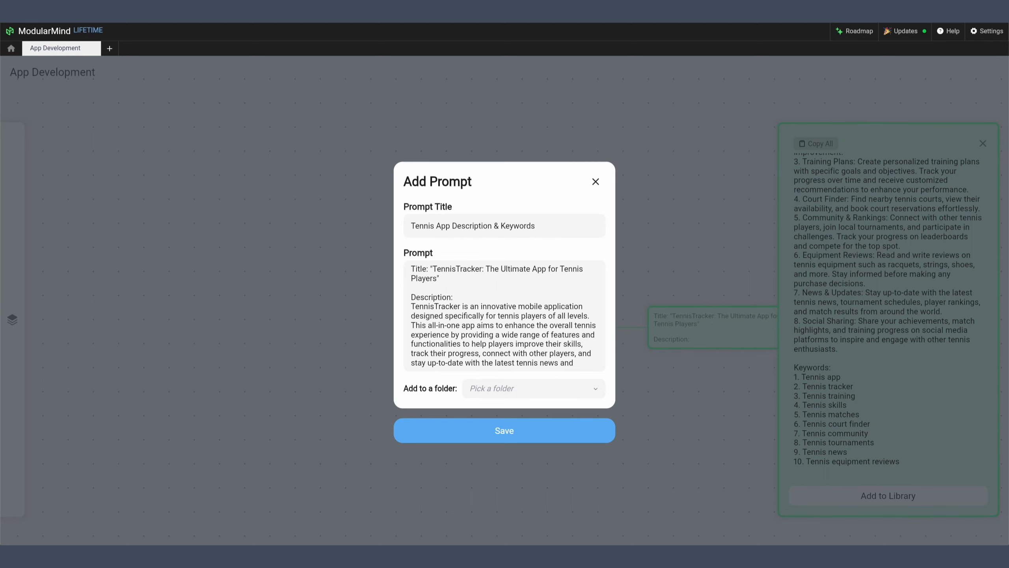
click(583, 426)
click(982, 143)
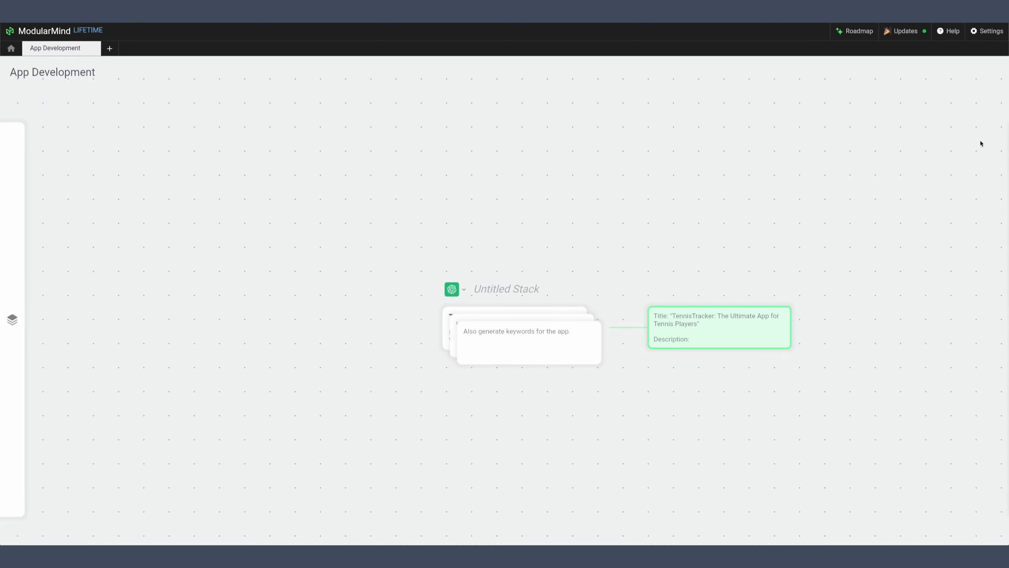
Step: Create a folder named "Apps" in the prompt library
click(23, 212)
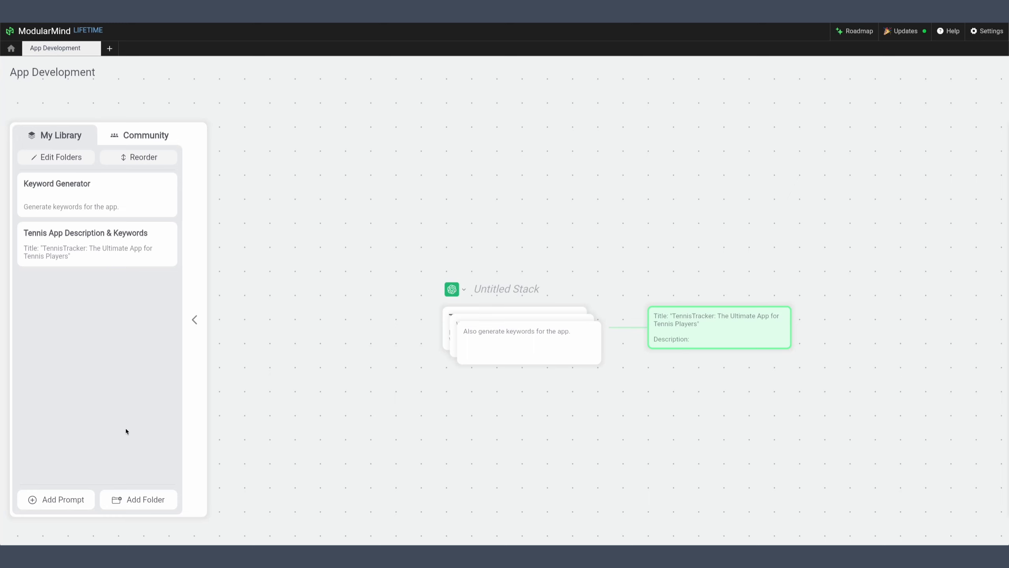
click(146, 495)
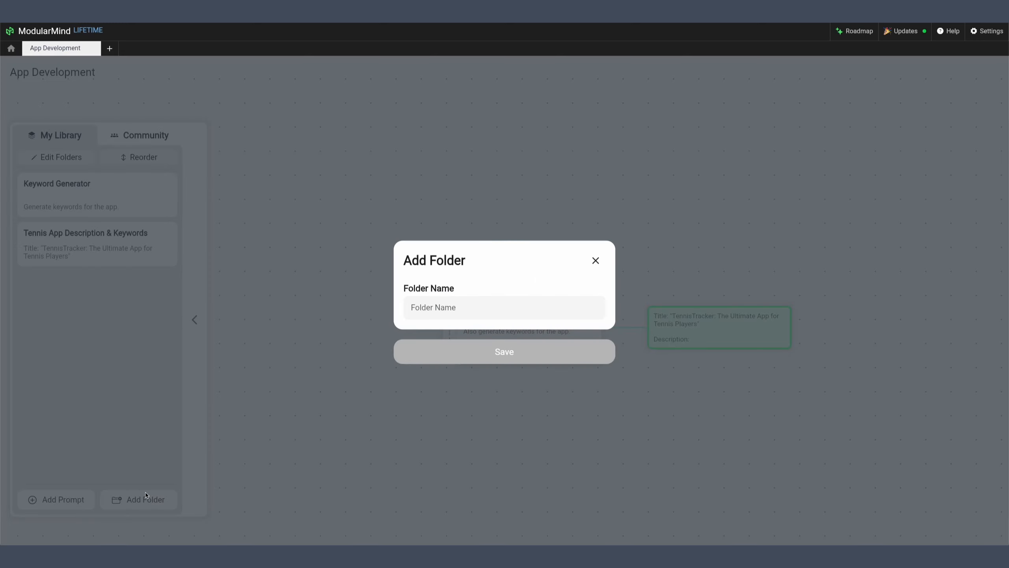
click(450, 307)
text(Apps)
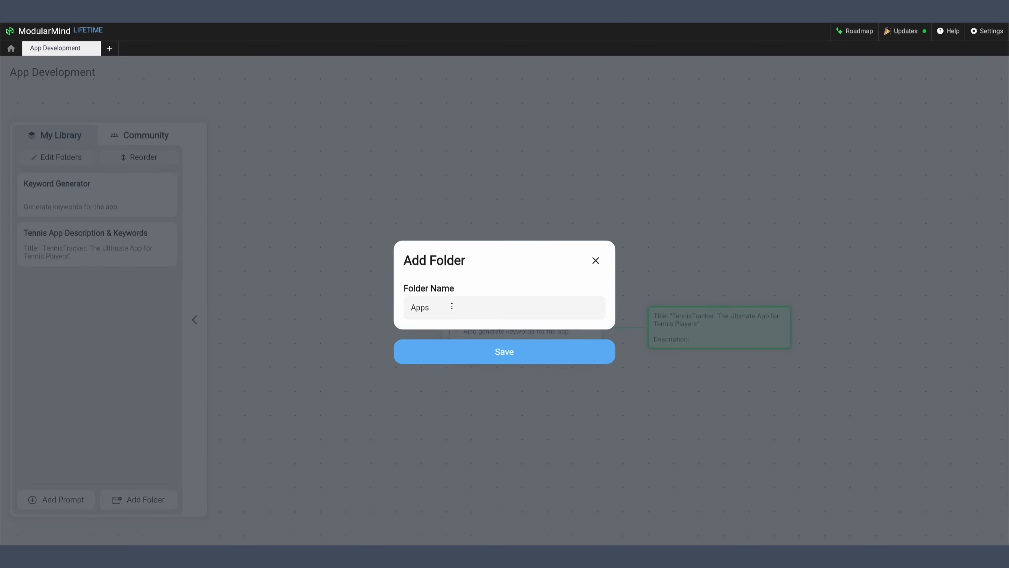
click(547, 363)
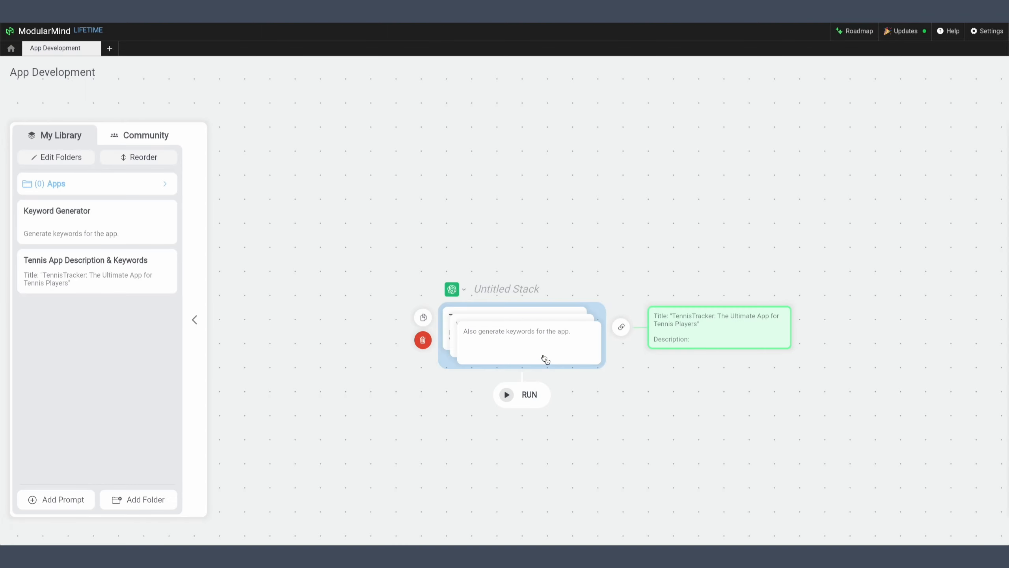
Step: Move both library prompts into the Apps folder, with Tennis App Description & Keywords first and Keyword Generator second
click(166, 157)
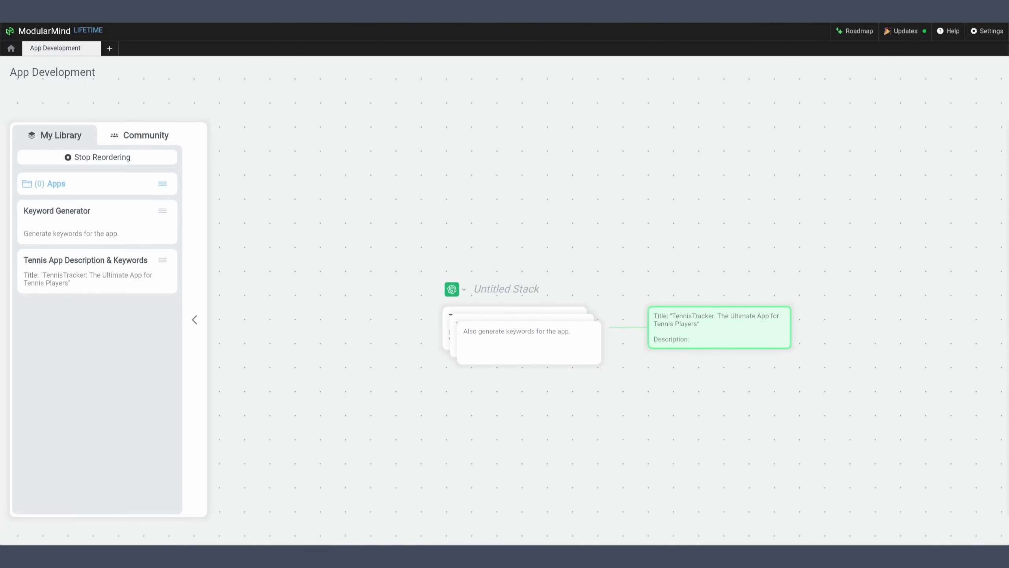
click(166, 187)
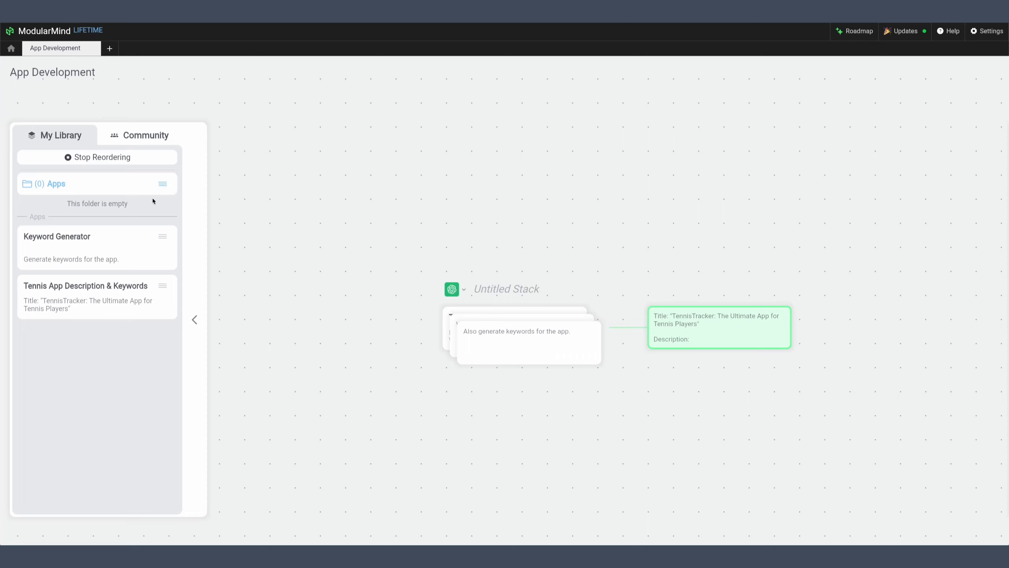
drag(126, 285, 128, 211)
drag(132, 281, 128, 256)
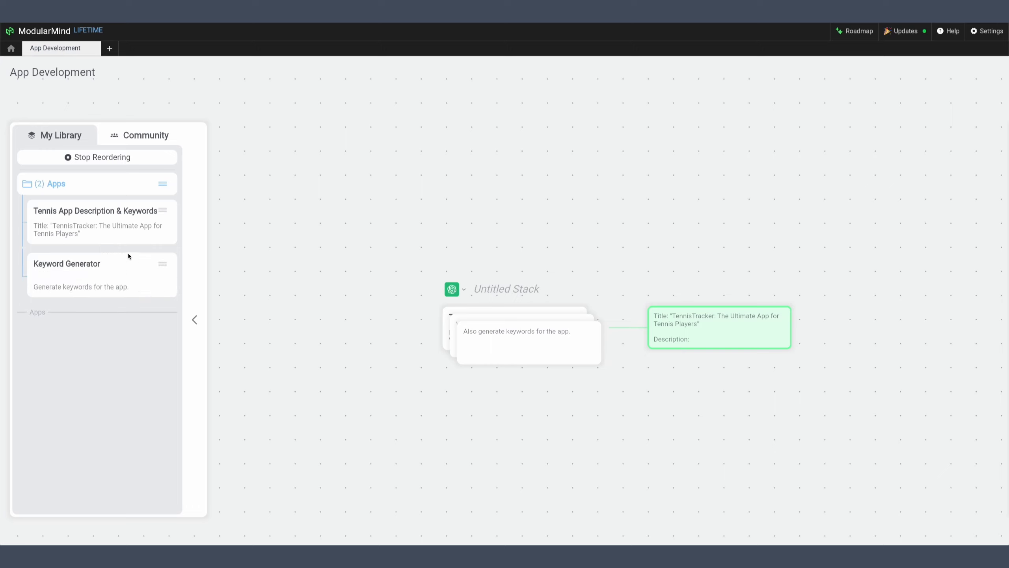
click(127, 158)
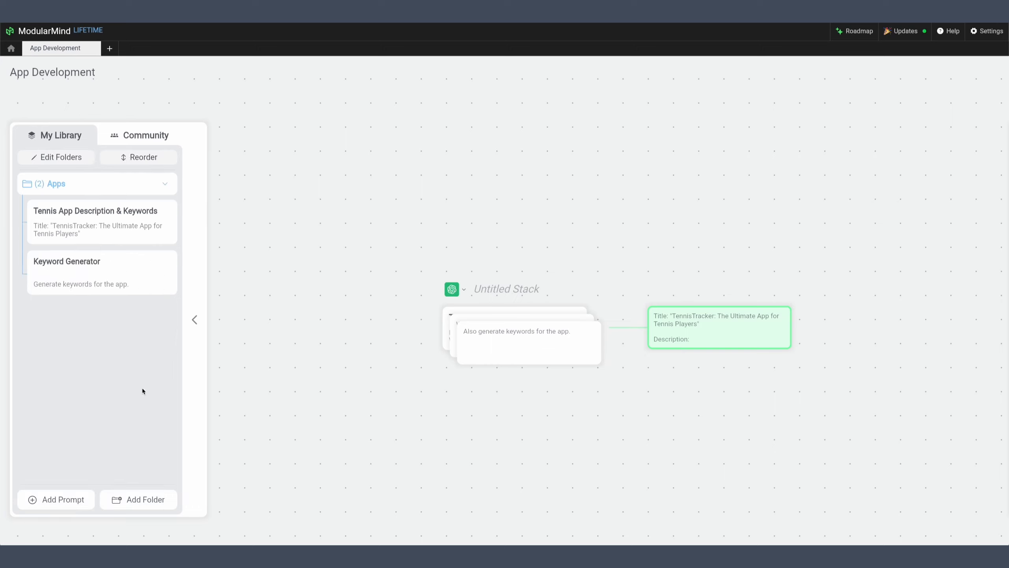
Step: Add library prompt "App Store Description Generator" to Apps, reading "Write an App Store description for the app. List product features and make it ASO ready."
click(78, 494)
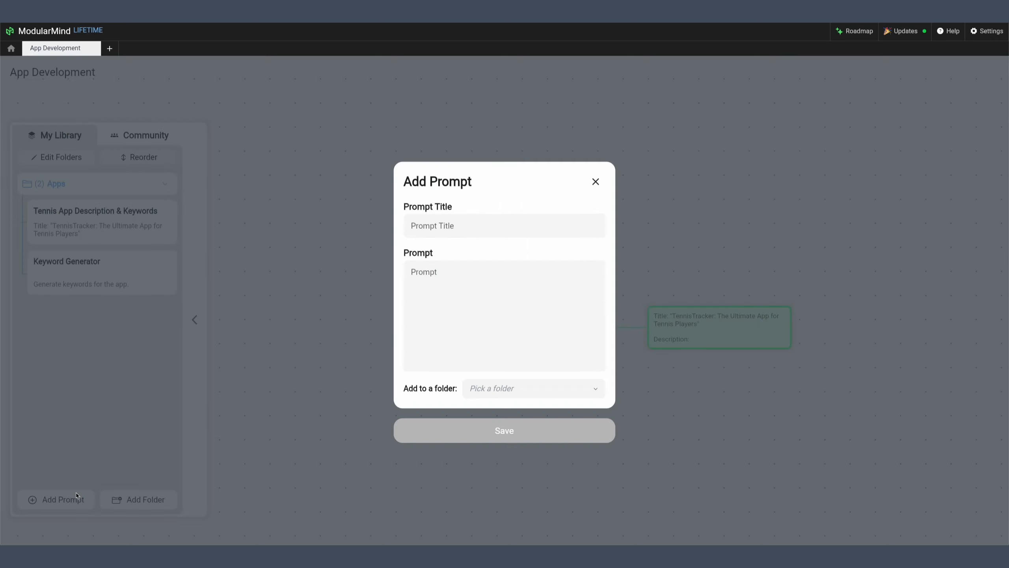
click(484, 227)
text(App Store Description Generator)
click(537, 298)
text(Write an App Store description)
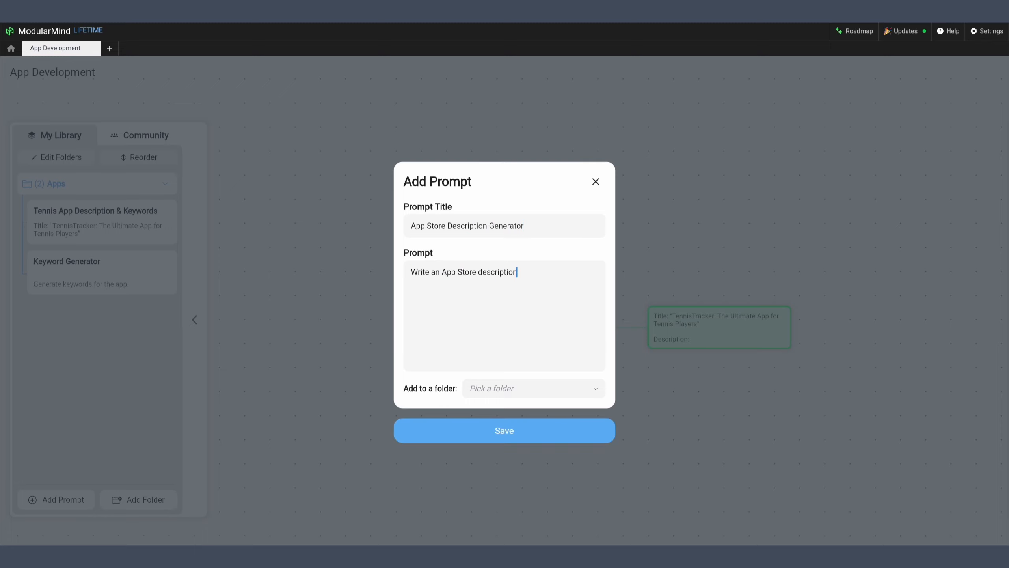
text( for the app. List product features and make it ASO ready.)
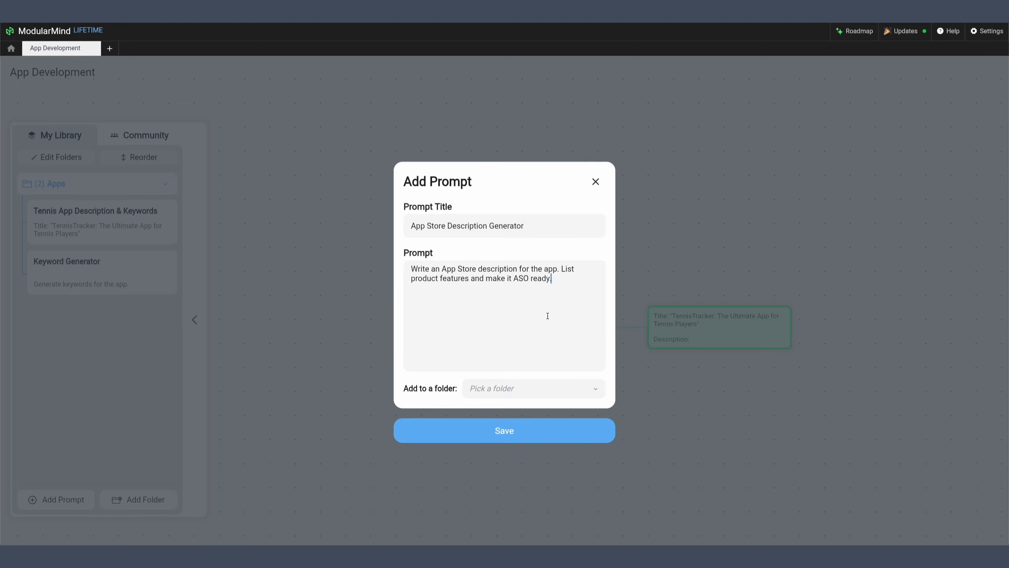
click(574, 395)
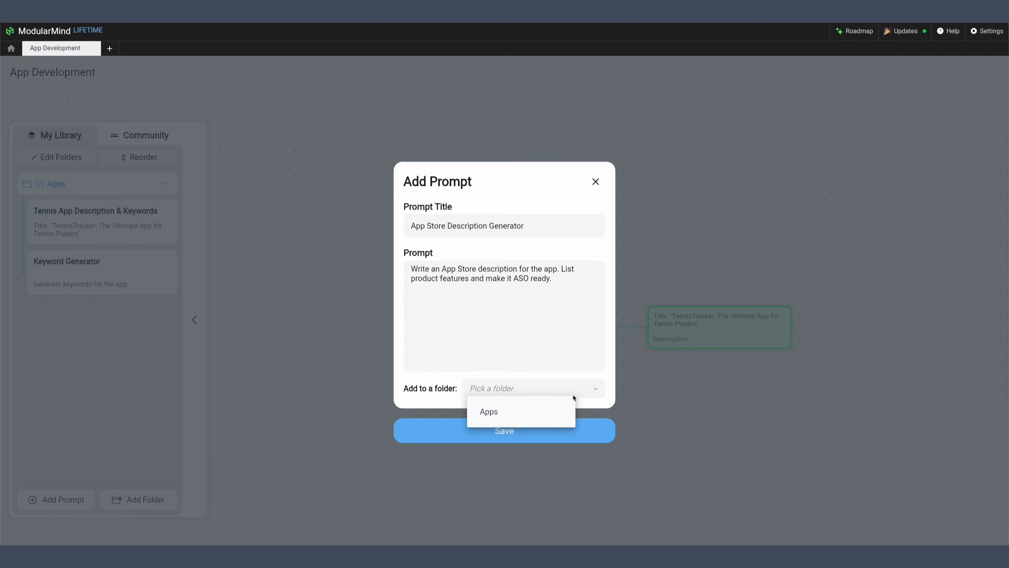
click(530, 417)
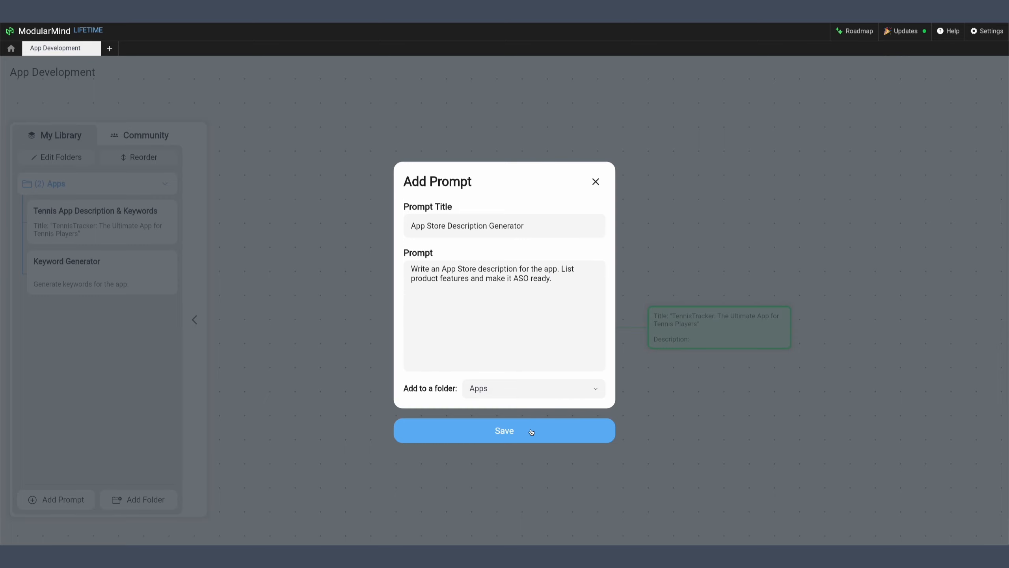
click(531, 431)
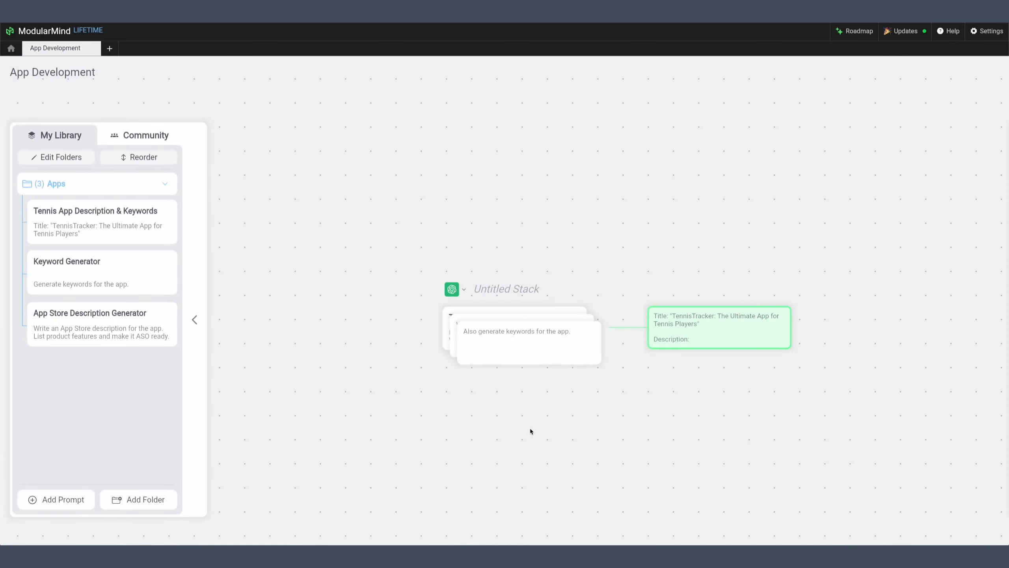
Step: Append "These keywords will be used for App Store listing, so keep it under 100 characters in total." to the stack's keywords prompt
click(546, 351)
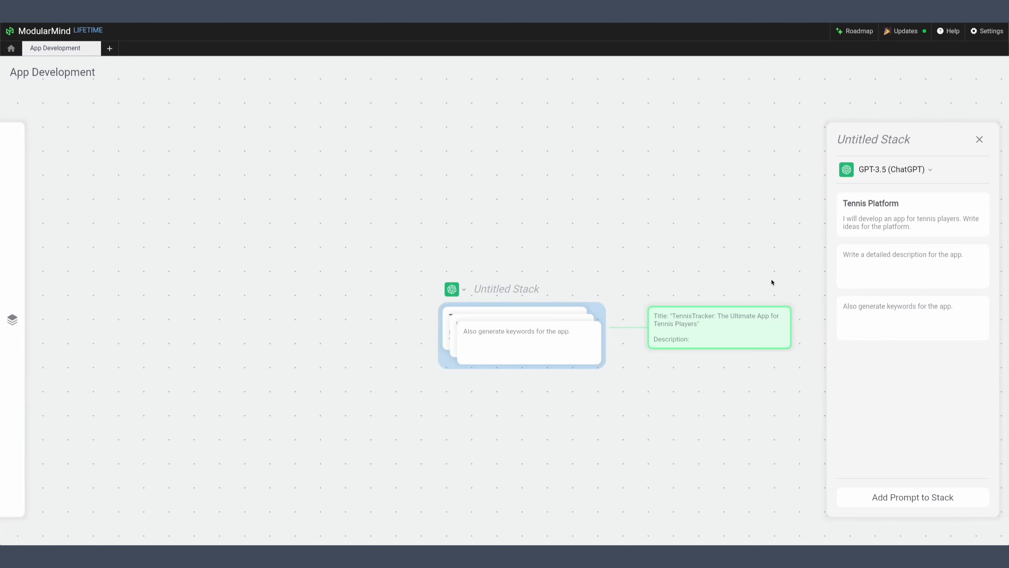
mouse_move(920, 326)
click(958, 307)
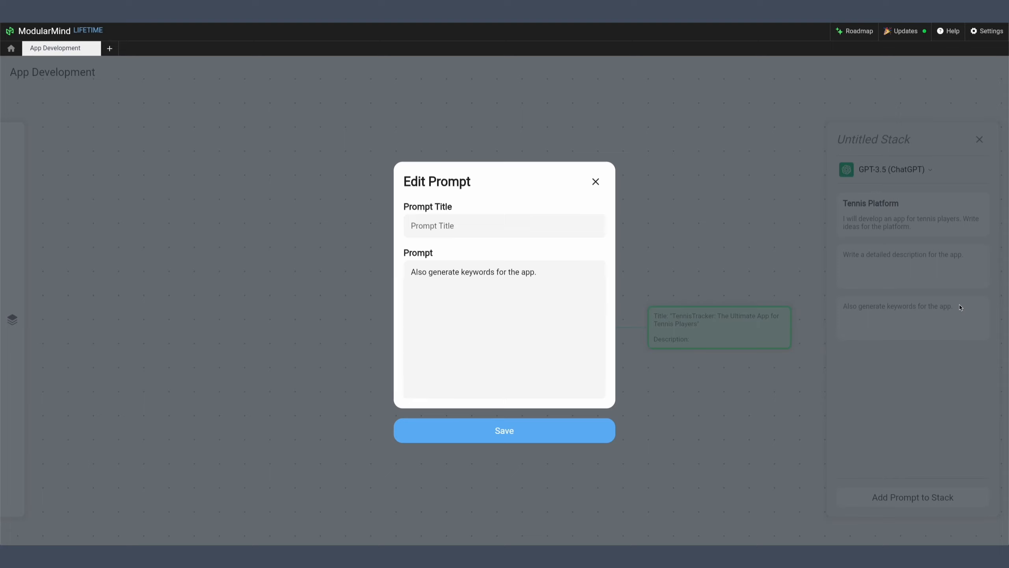
click(586, 271)
text(These keywords will be used for App Store listing, so keep it under 100 characters in total.)
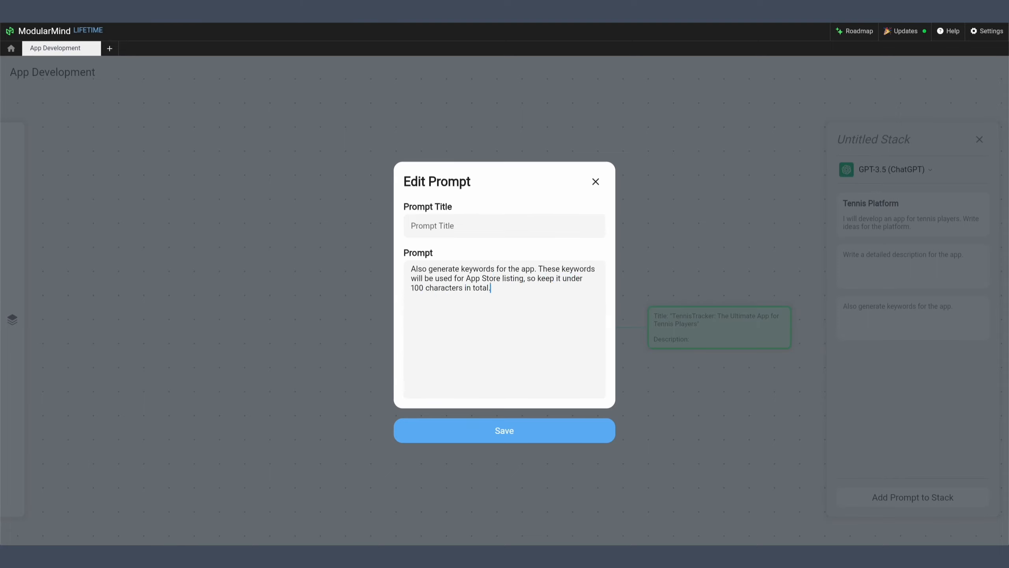
click(592, 432)
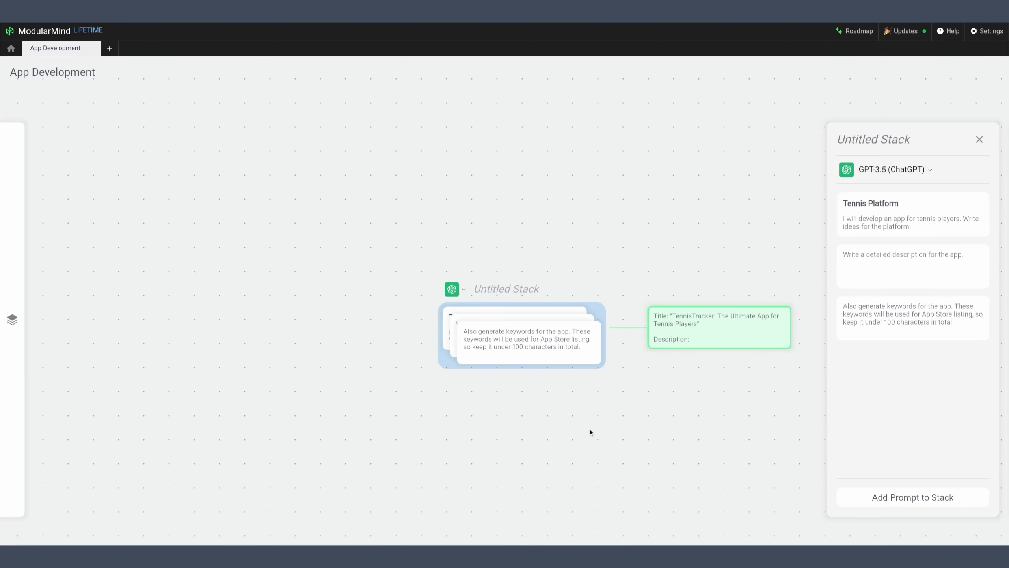
Step: Append "Keywords will be used for ASO on App Store and Google Play Store." to the library's Keyword Generator prompt
click(17, 271)
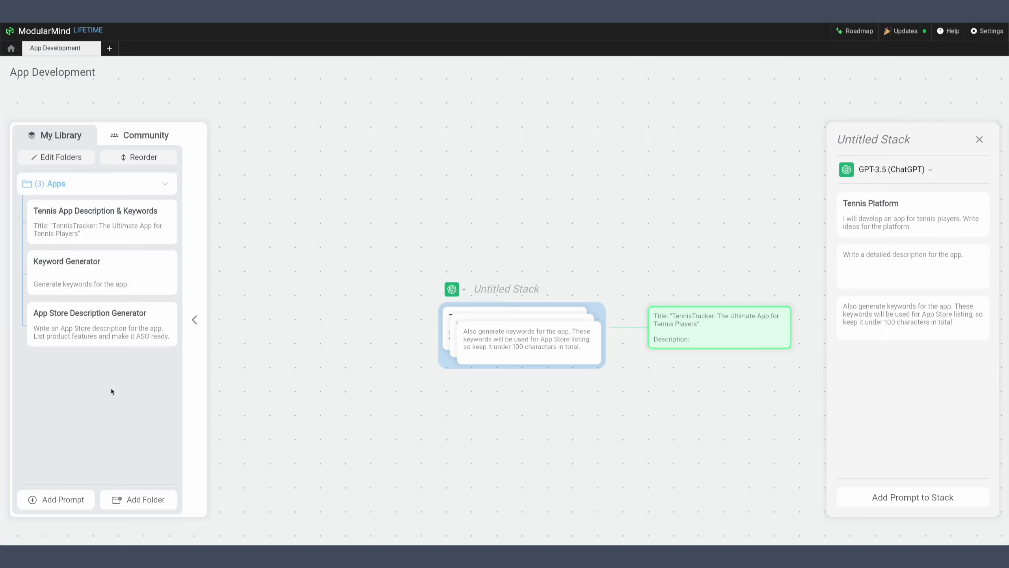
click(146, 265)
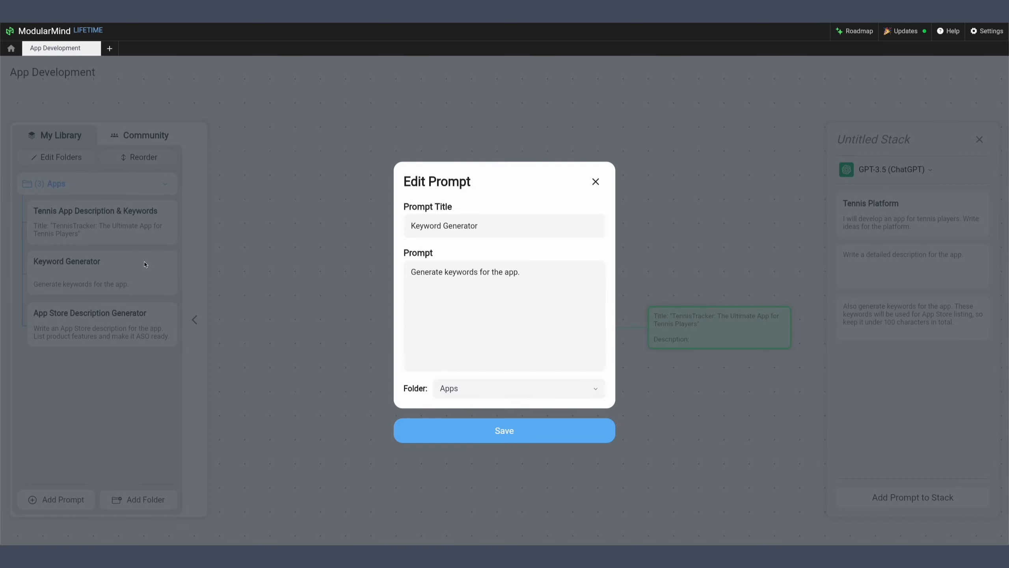
text(Keywords will be used for ASO on App Store and Google Play Store.)
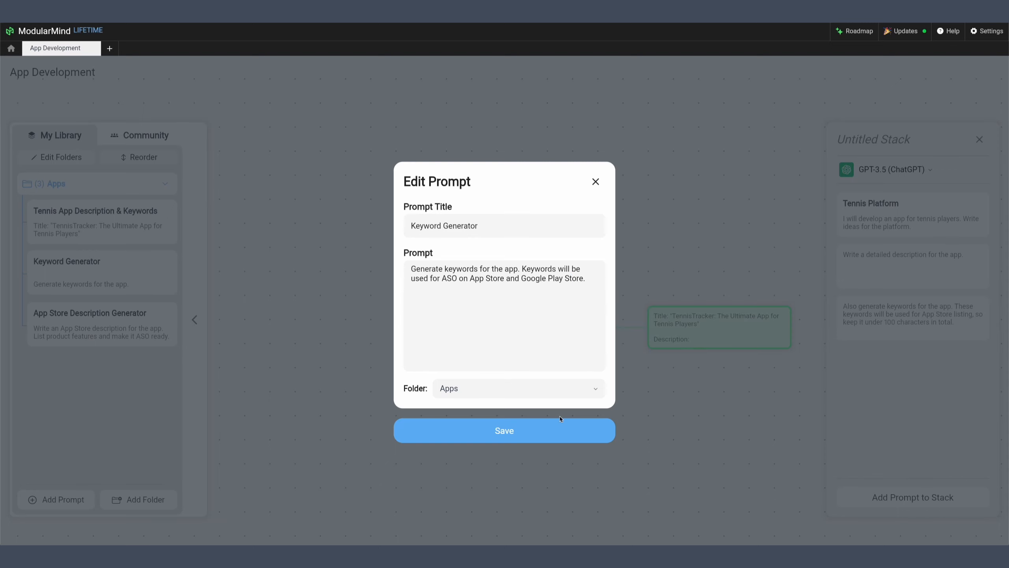
click(558, 430)
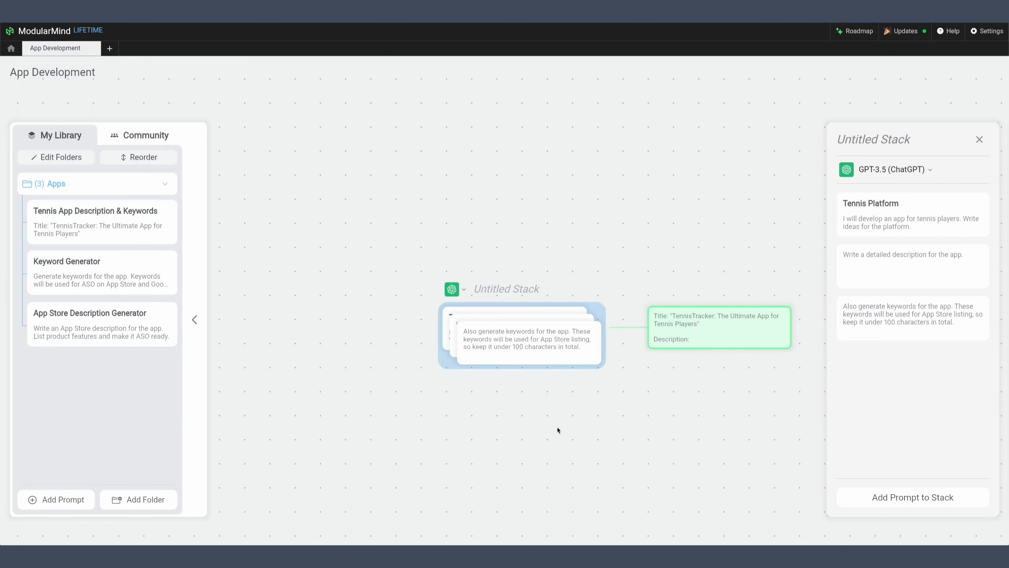